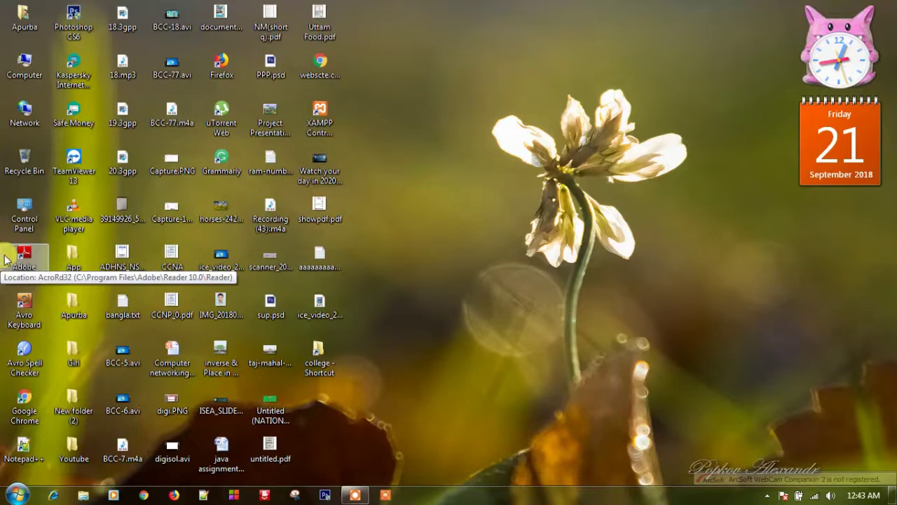
left_click(332, 351)
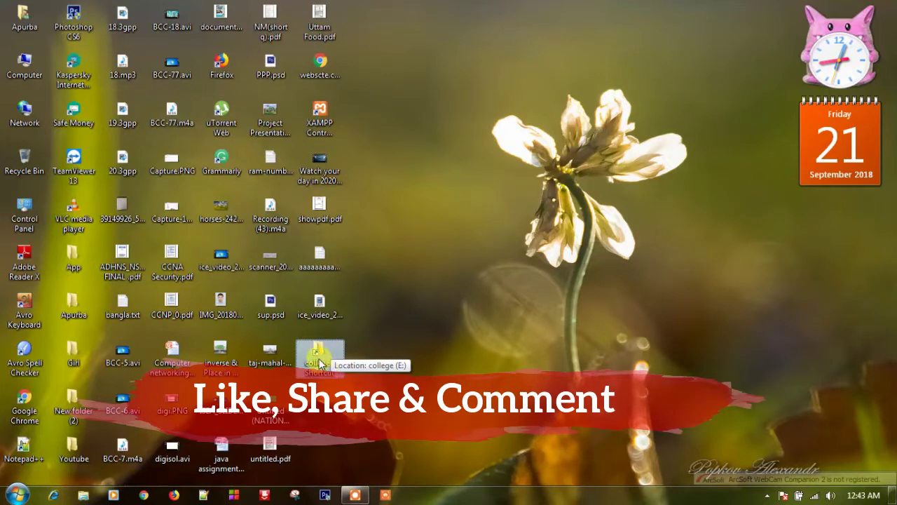
left_click(31, 265)
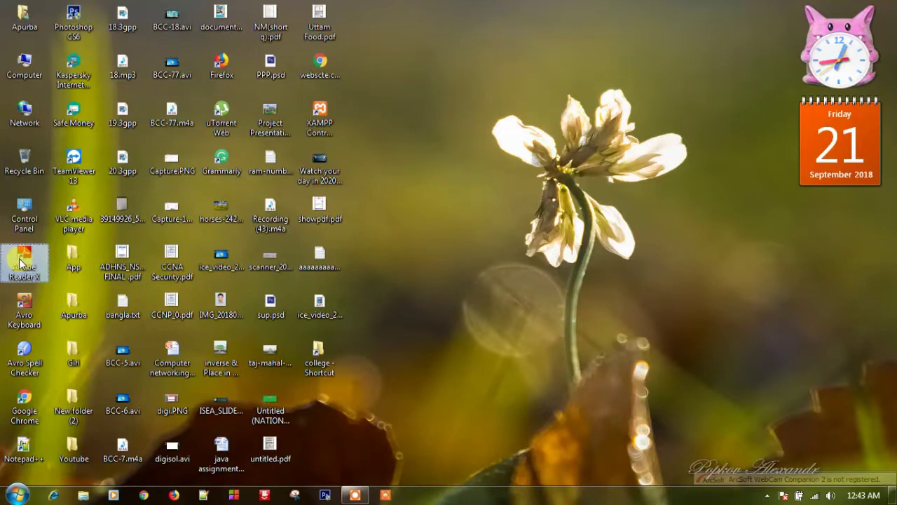
left_click(25, 412)
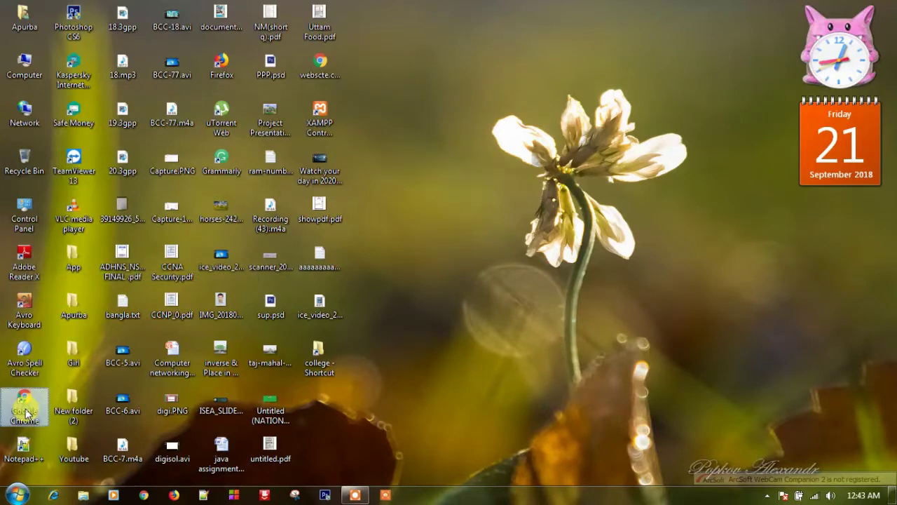
left_click(25, 356)
left_click(98, 18)
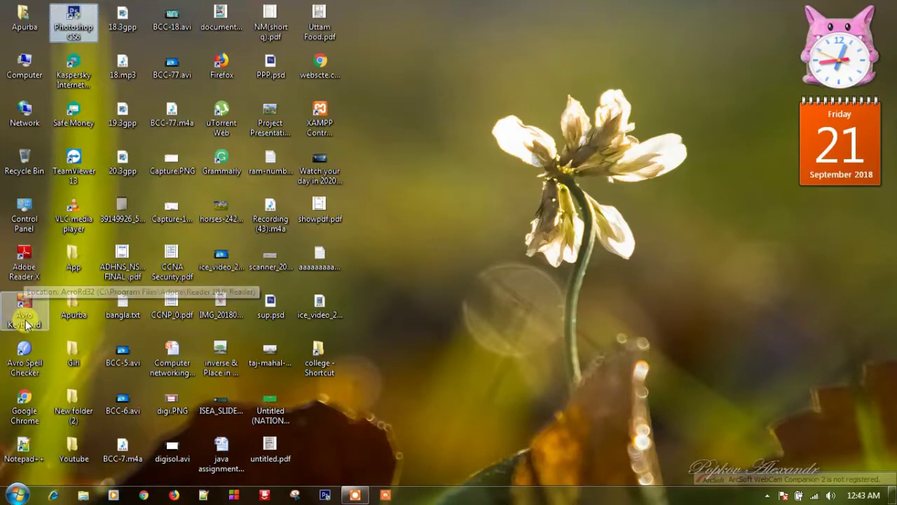
Refresh the desktop, then view the college folder through its desktop shortcut and close its window
right_click(425, 46)
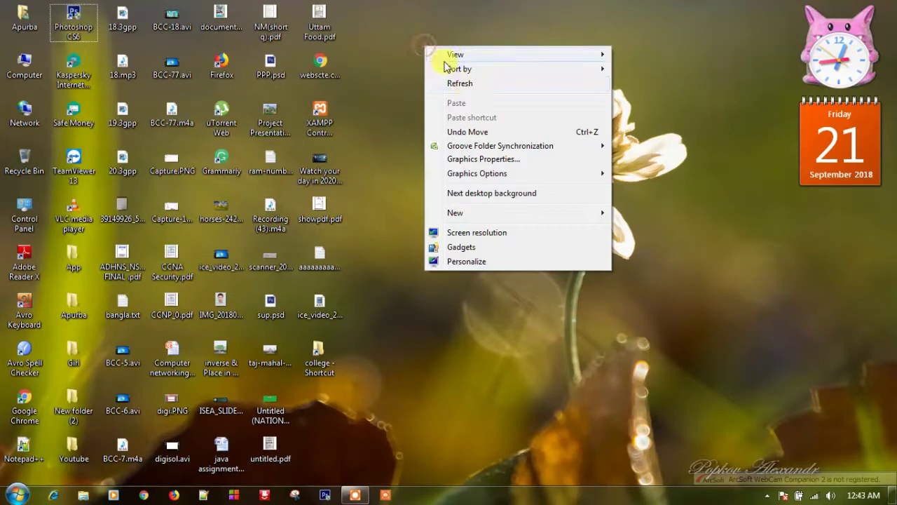
left_click(461, 83)
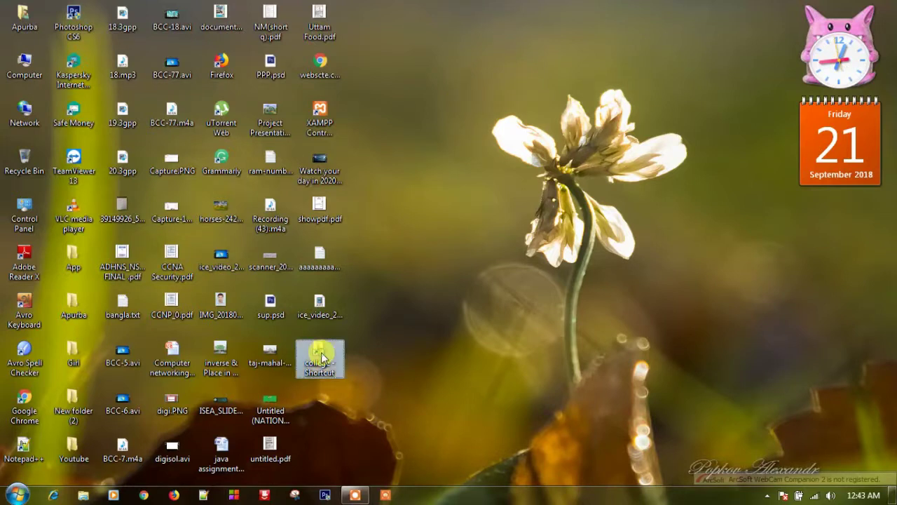
left_click(82, 21)
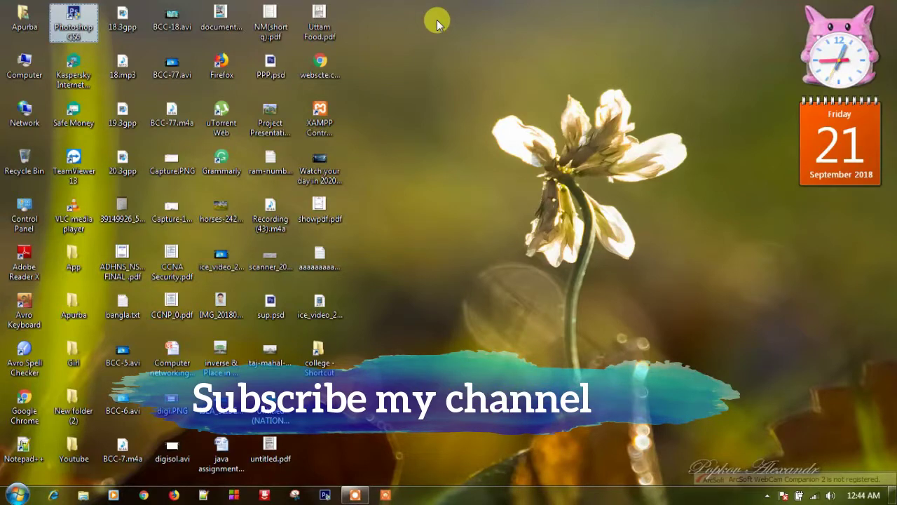
left_click(329, 366)
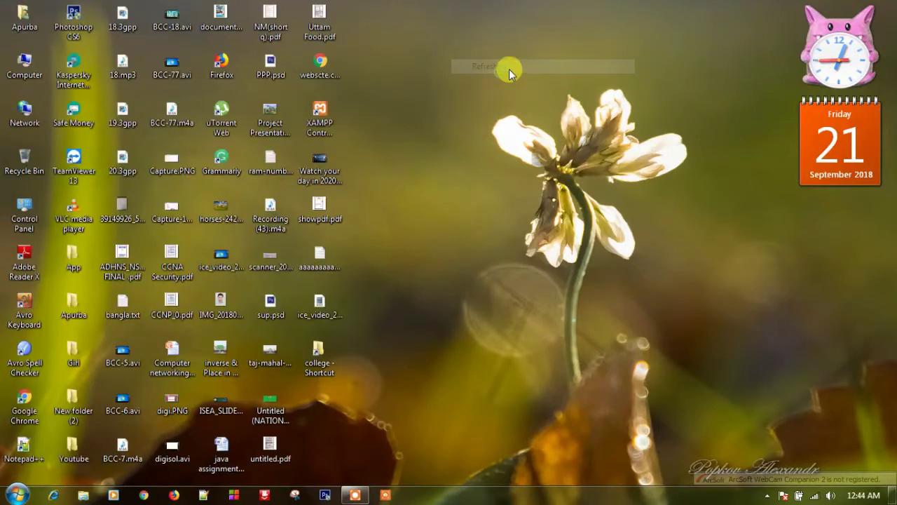
double_click(325, 358)
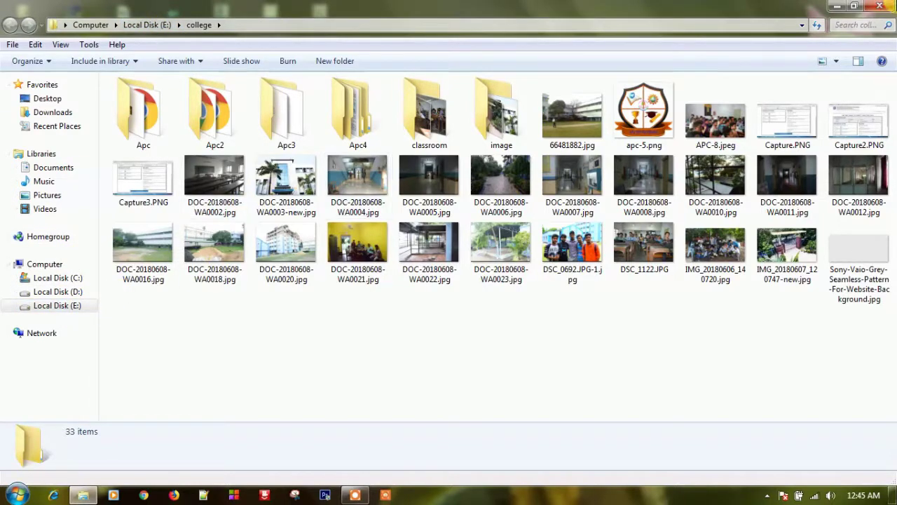
left_click(885, 6)
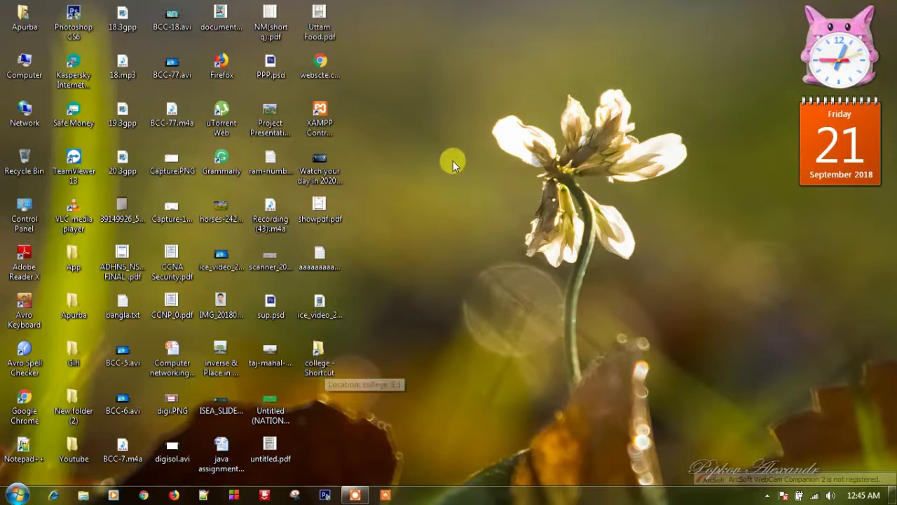
Open the file location of the Google Chrome desktop shortcut
left_click(74, 25)
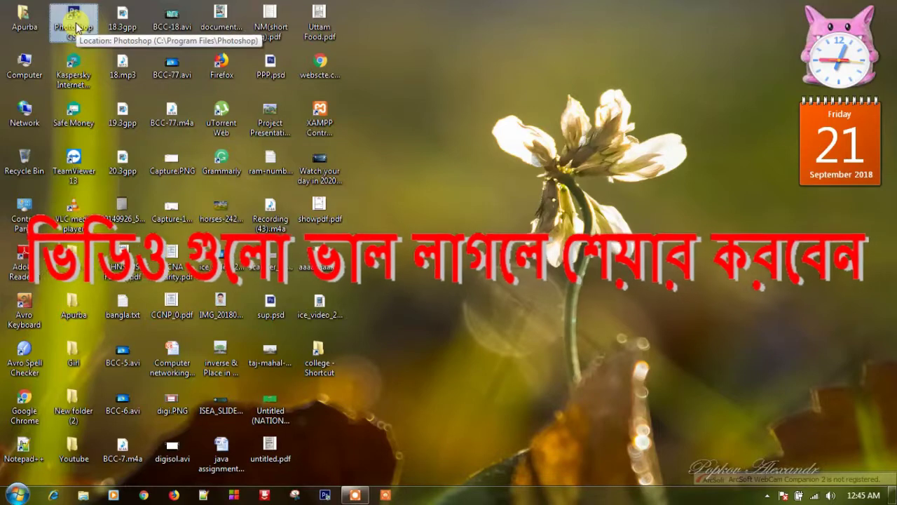
left_click(25, 407)
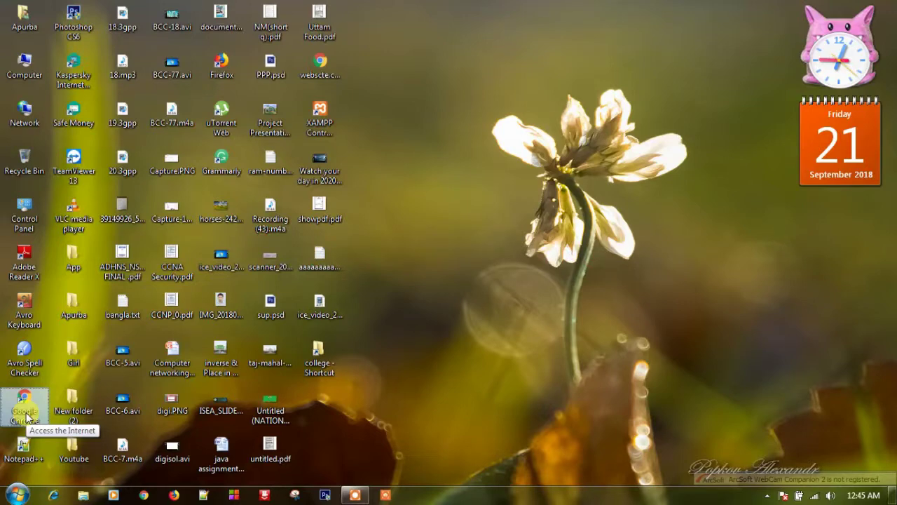
right_click(27, 419)
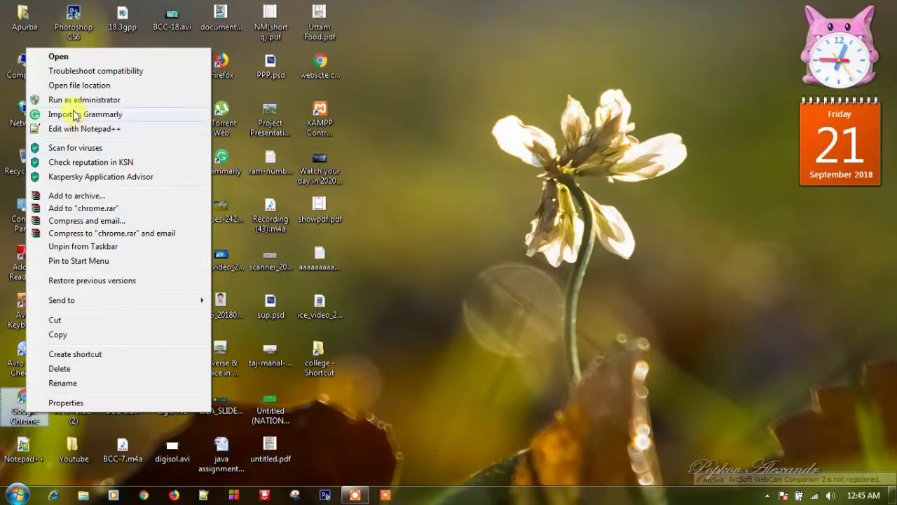
left_click(73, 86)
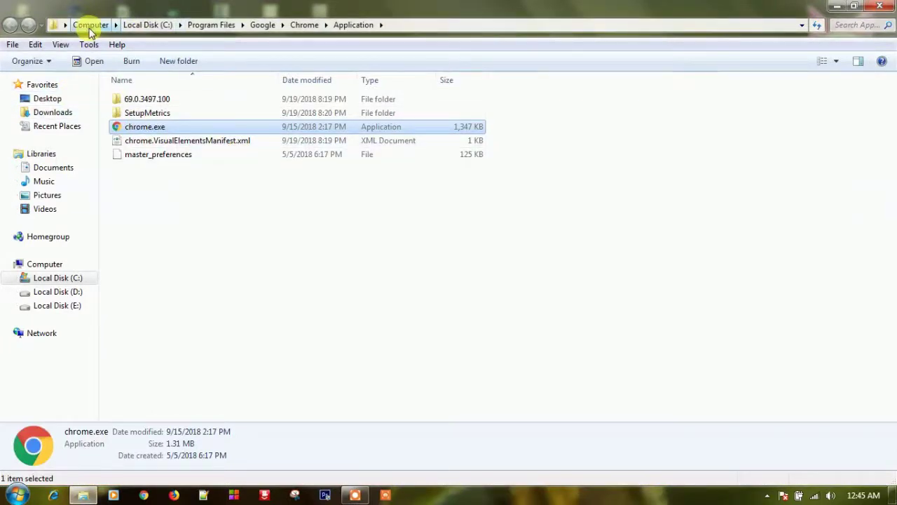
left_click(171, 224)
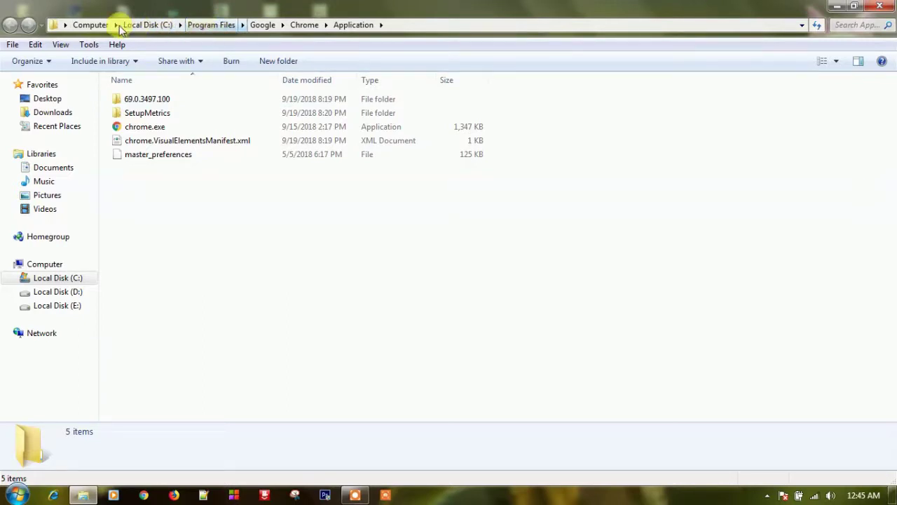
Browse from Computer through Local Disk (C:), Program Files, Google and Chrome to the Application folder, and select chrome.exe
left_click(84, 26)
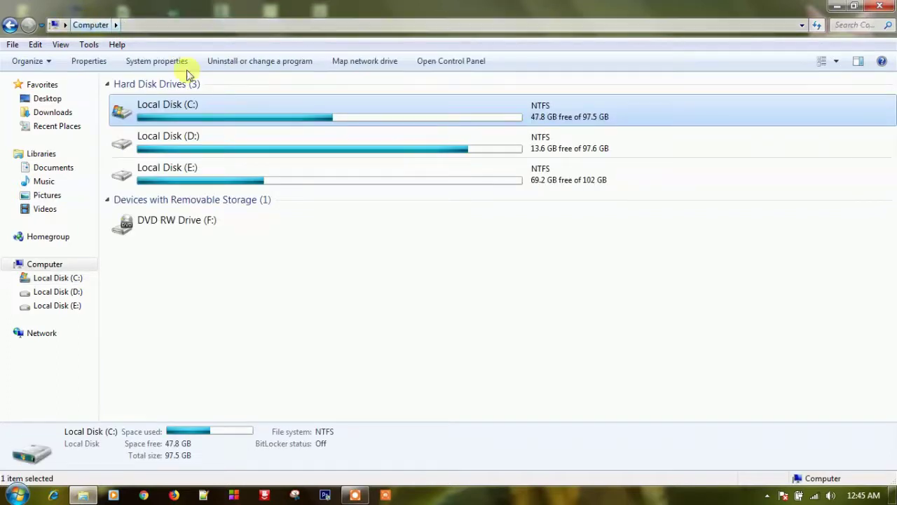
double_click(221, 110)
left_click(155, 170)
double_click(156, 170)
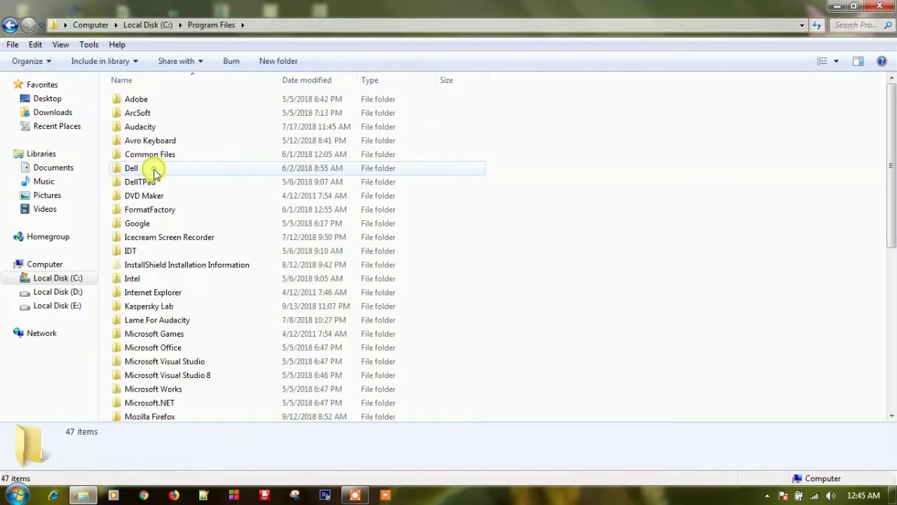
left_click(145, 225)
double_click(145, 226)
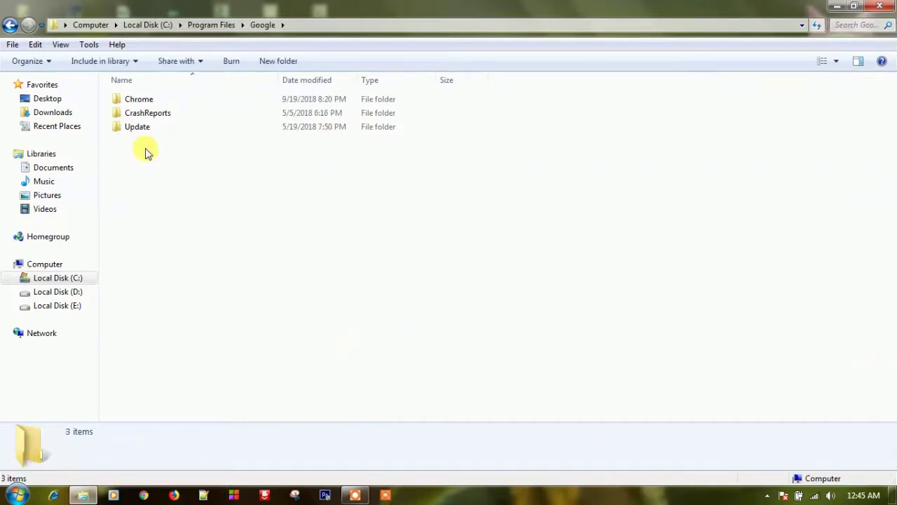
double_click(137, 97)
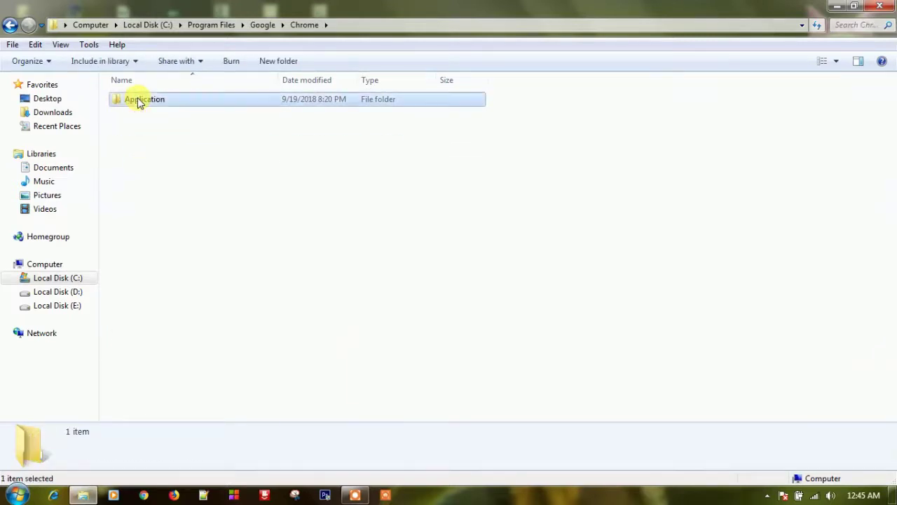
double_click(137, 101)
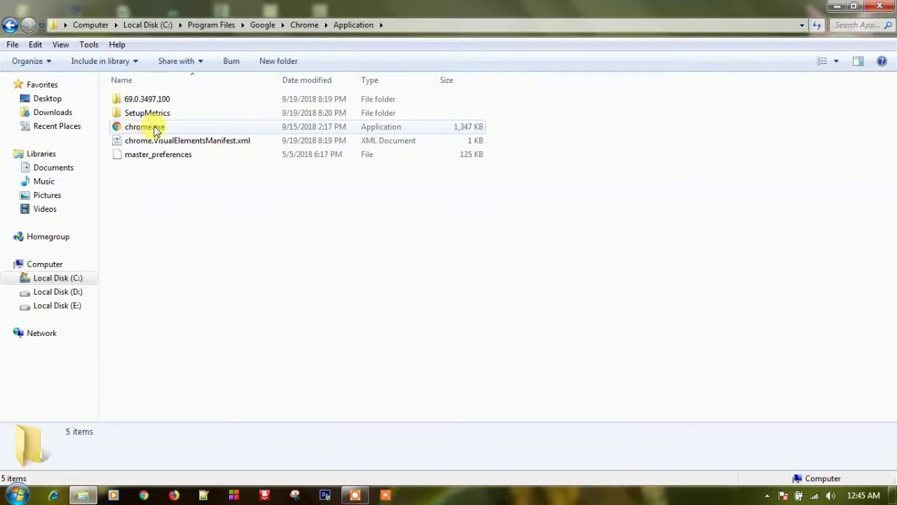
left_click(154, 132)
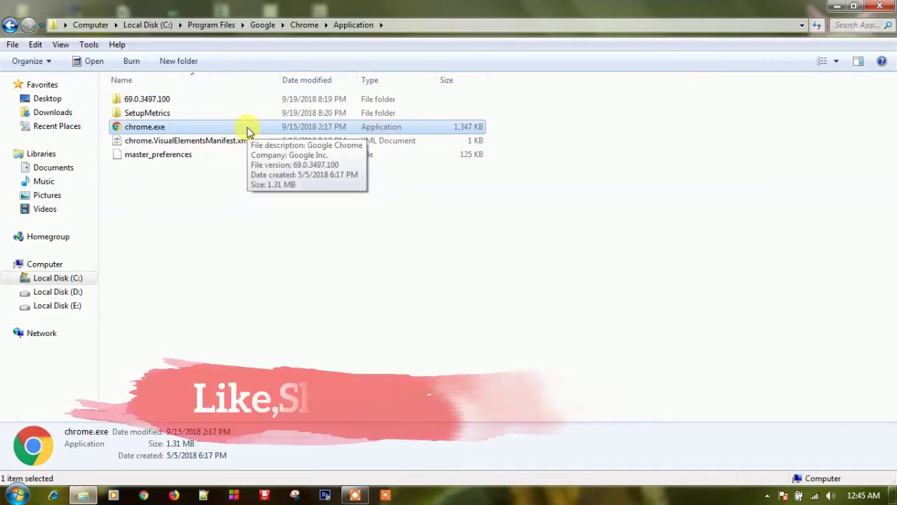
Shrink the folder window to compare chrome.exe with the Google Chrome desktop shortcut, and close the window
left_click(853, 7)
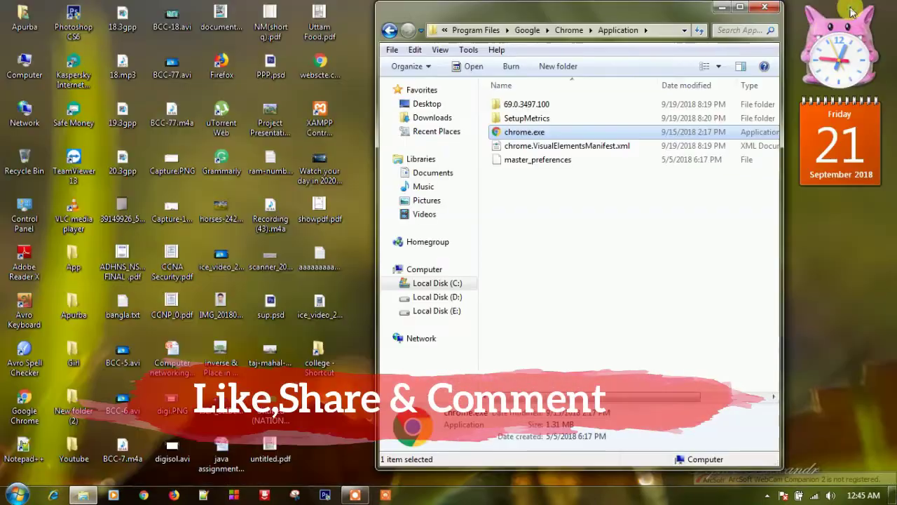
left_click(34, 412)
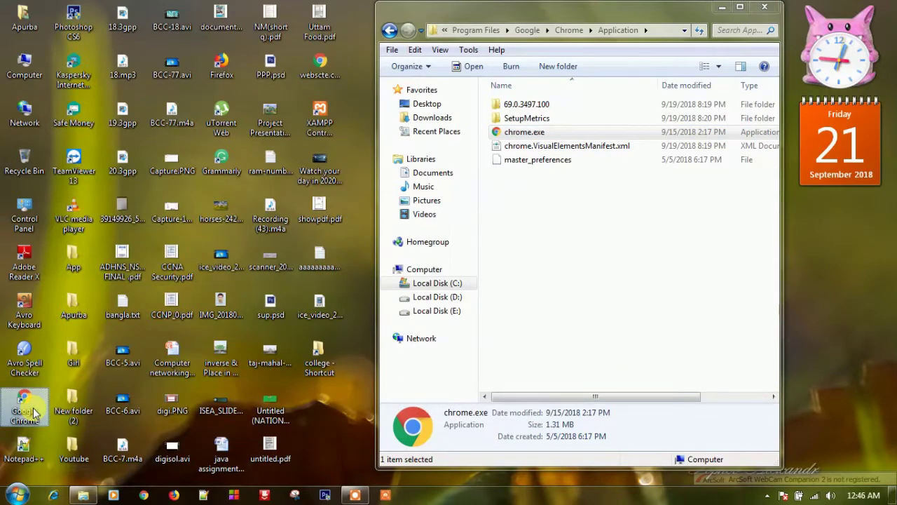
left_click(764, 7)
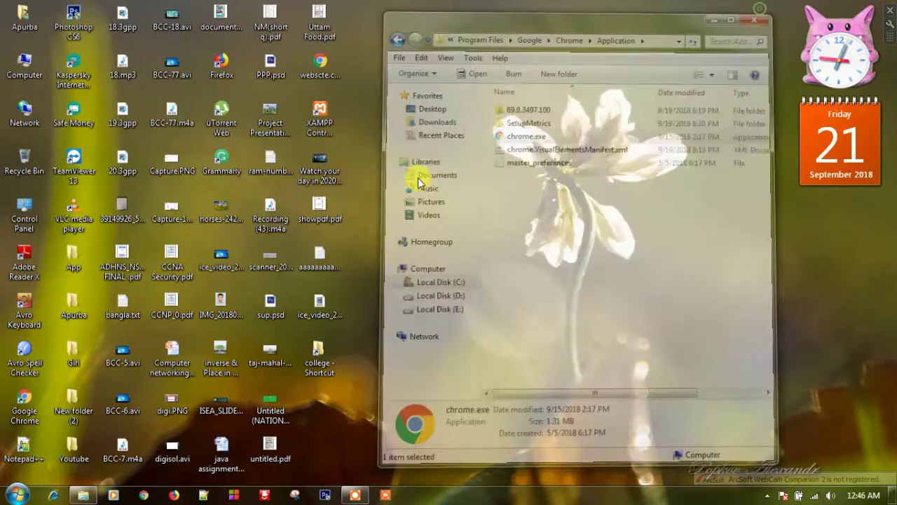
View the Program Files folder on Local Disk (C:), starting from Computer, and close the window
double_click(319, 370)
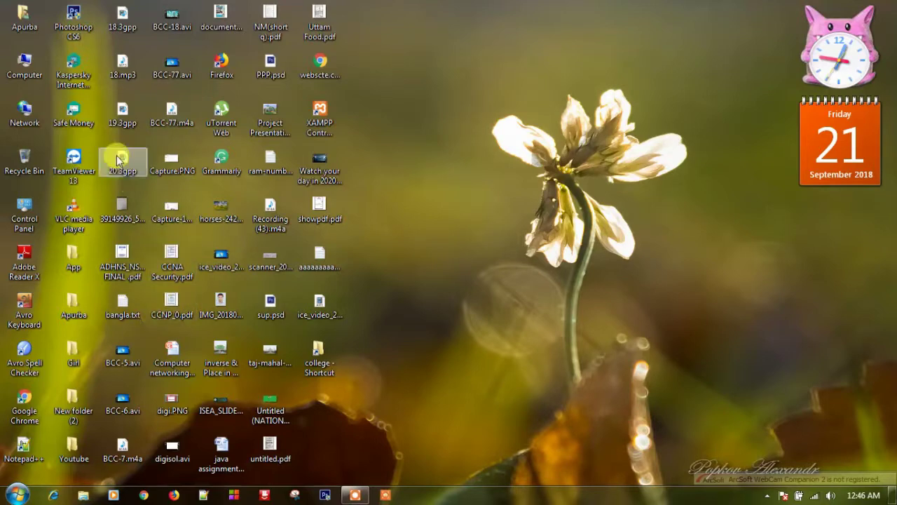
double_click(28, 62)
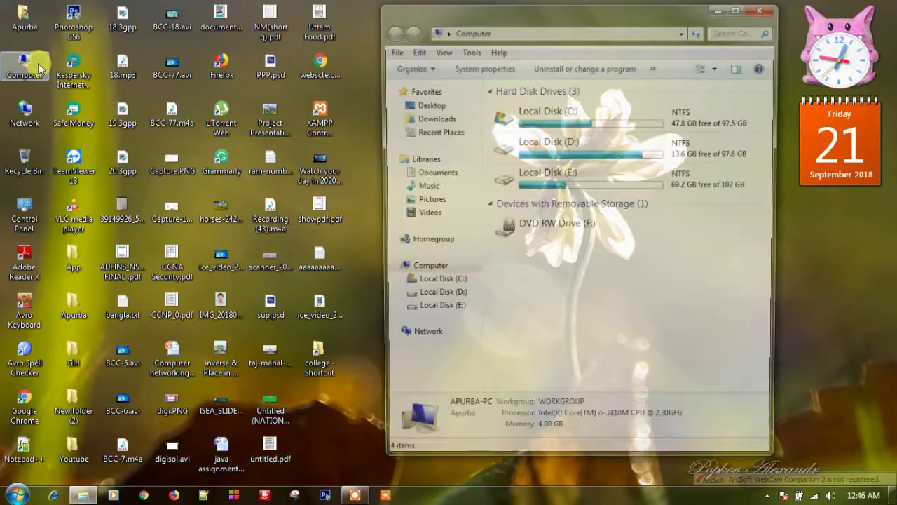
double_click(553, 132)
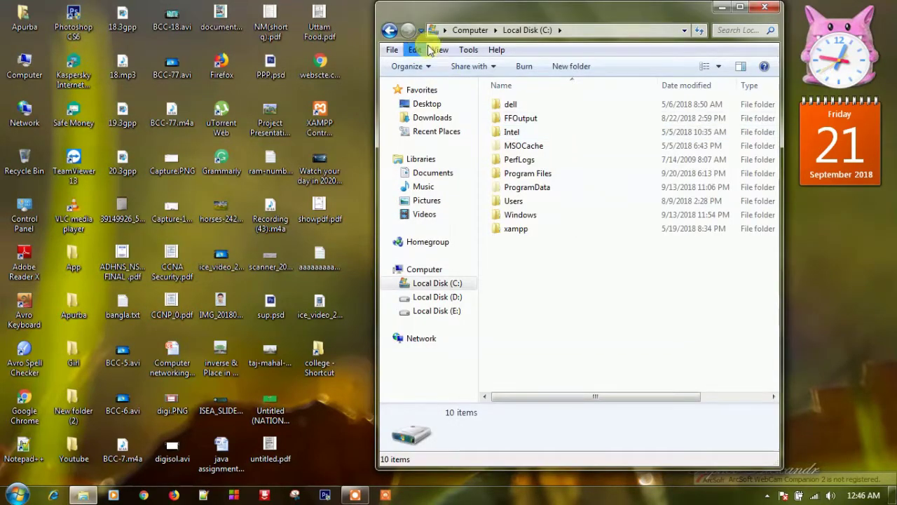
double_click(547, 174)
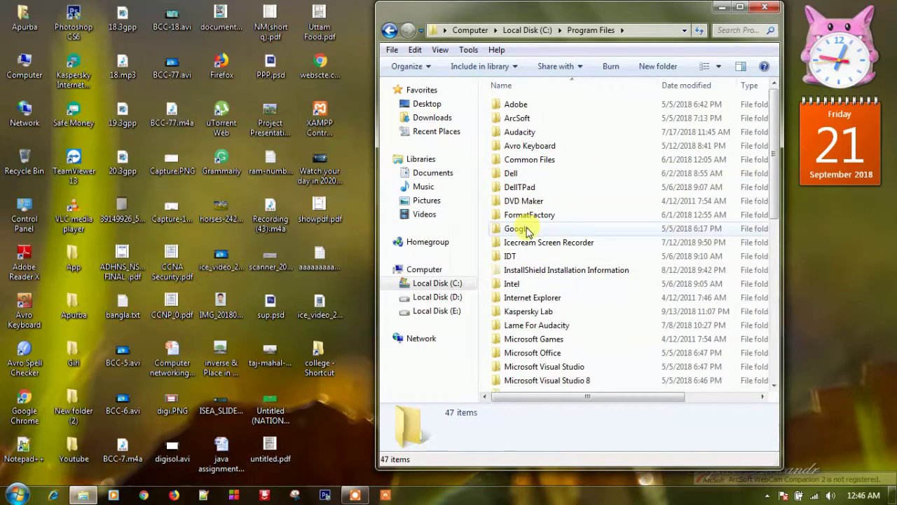
left_click(765, 7)
Look through the full list of installed programs in the Start menu down to its end, and close it
left_click(17, 495)
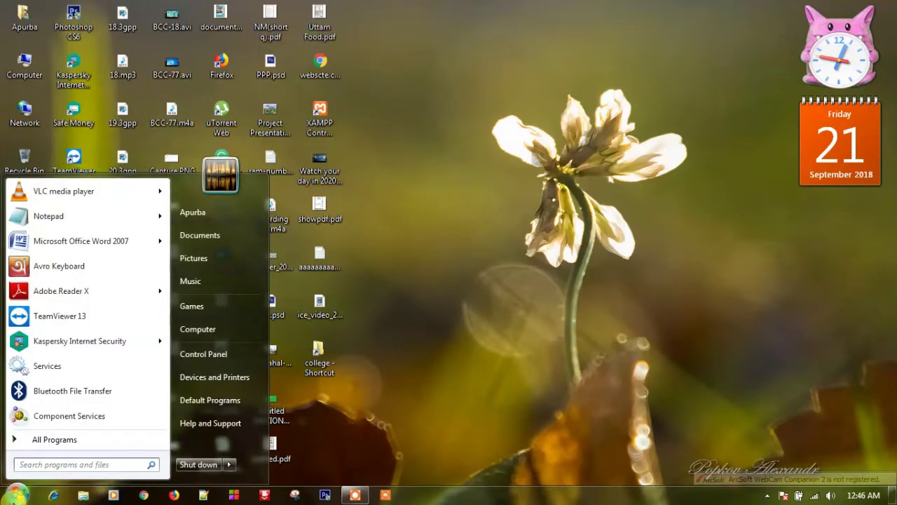
left_click(55, 442)
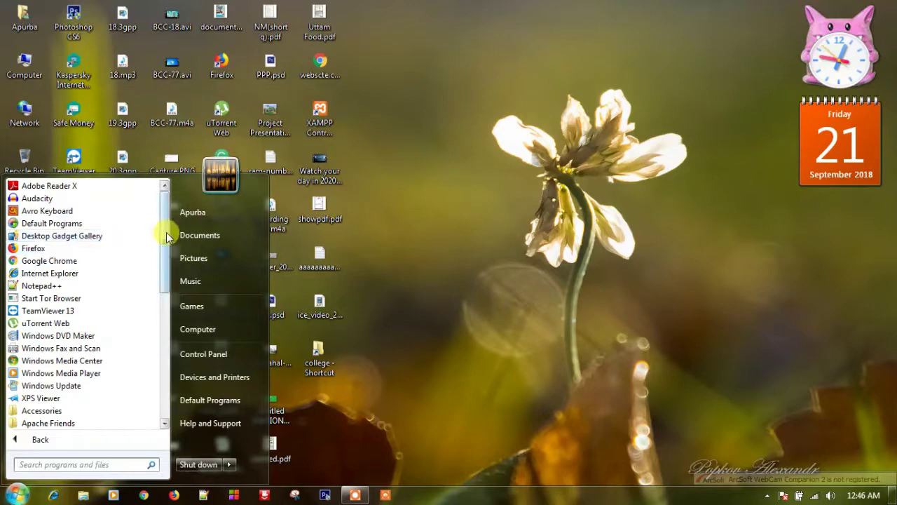
left_click_drag(166, 232, 161, 397)
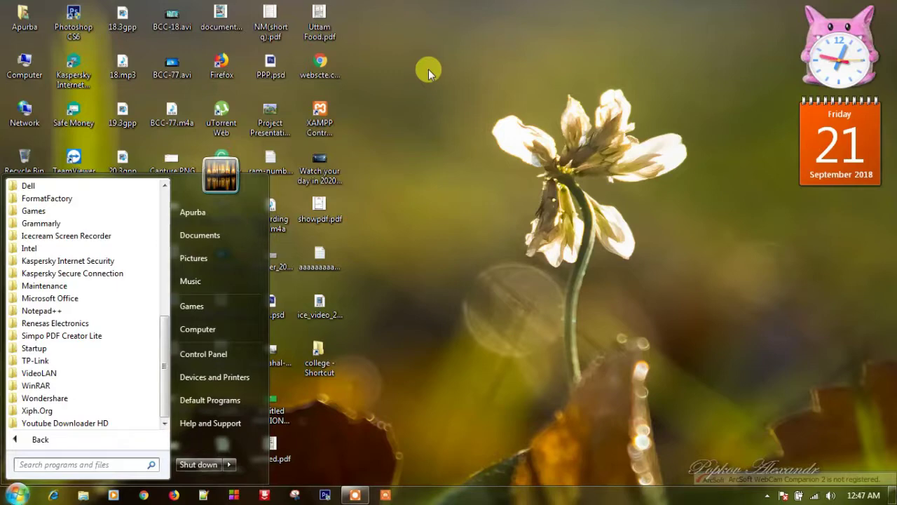
key("Escape")
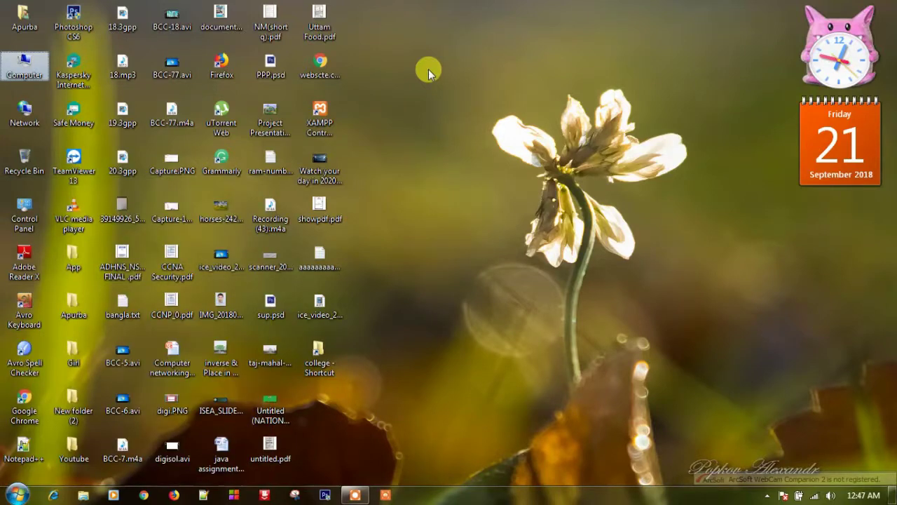
Show the list of all programs in the Start menu again and return to the main Start menu view
key("super")
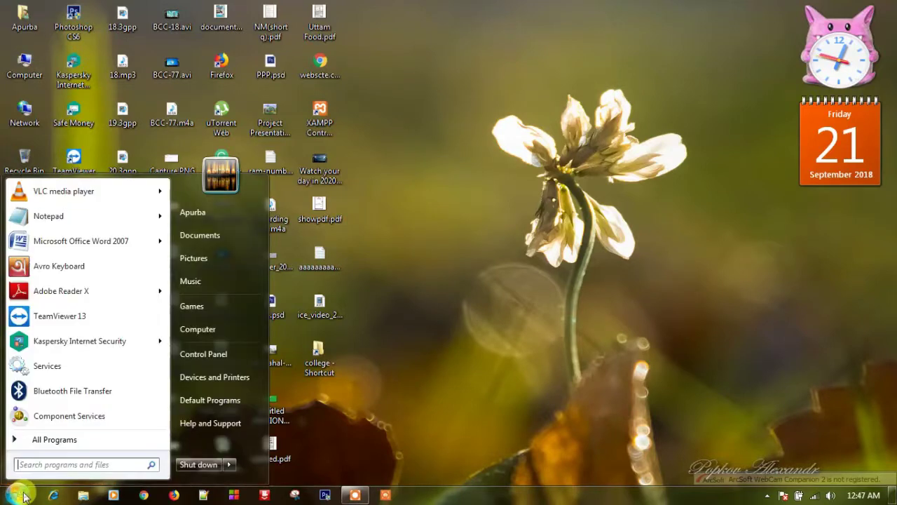
left_click(67, 443)
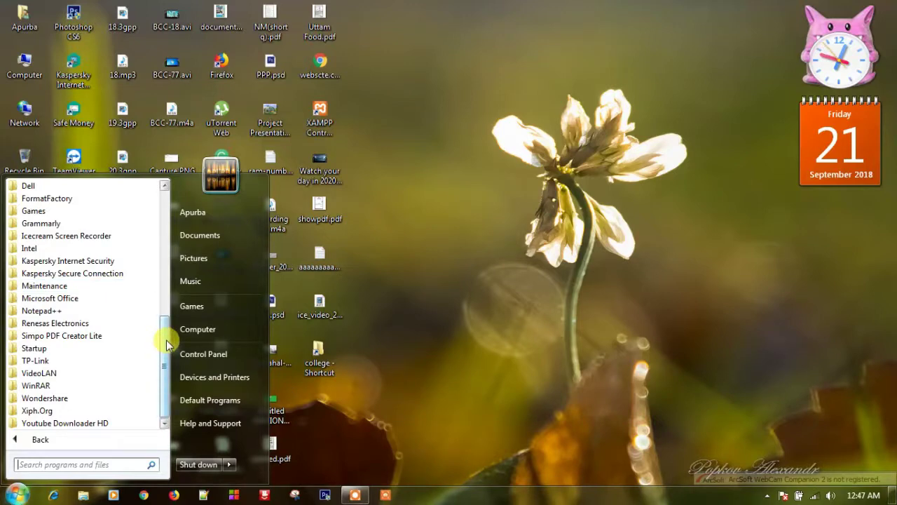
left_click(39, 440)
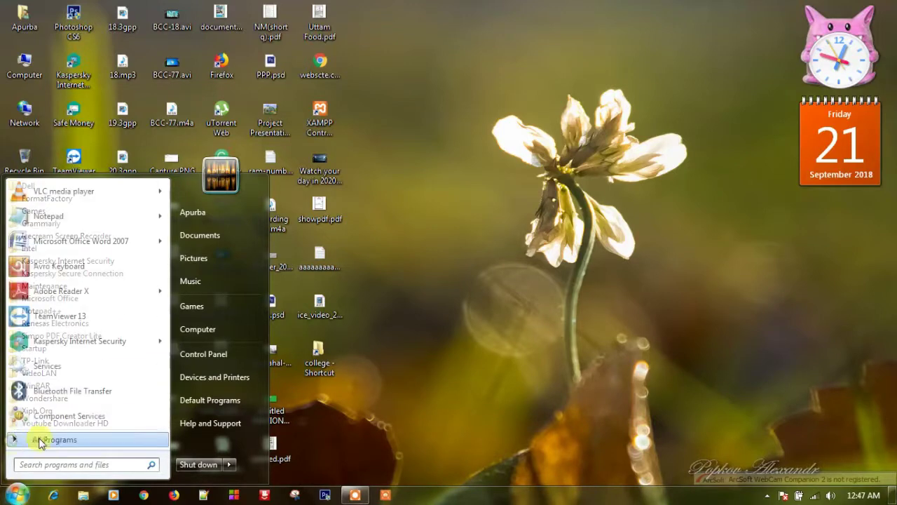
Create a desktop shortcut for Microsoft Office Word 2007 from the Microsoft Office folder in the list of all programs
left_click(40, 440)
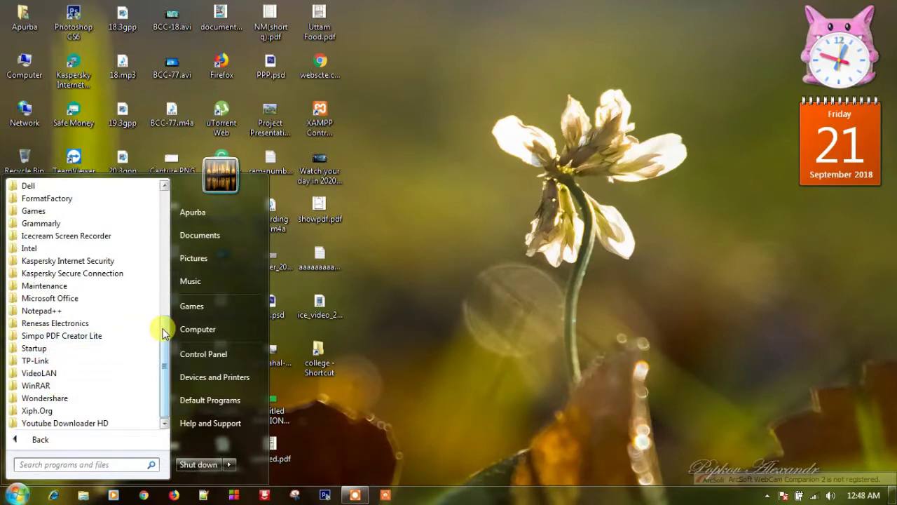
left_click_drag(163, 333, 168, 314)
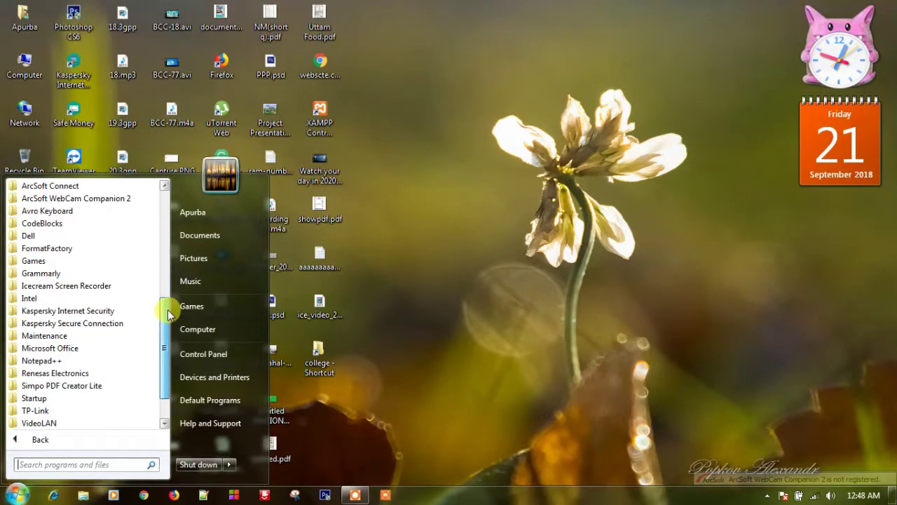
left_click(44, 349)
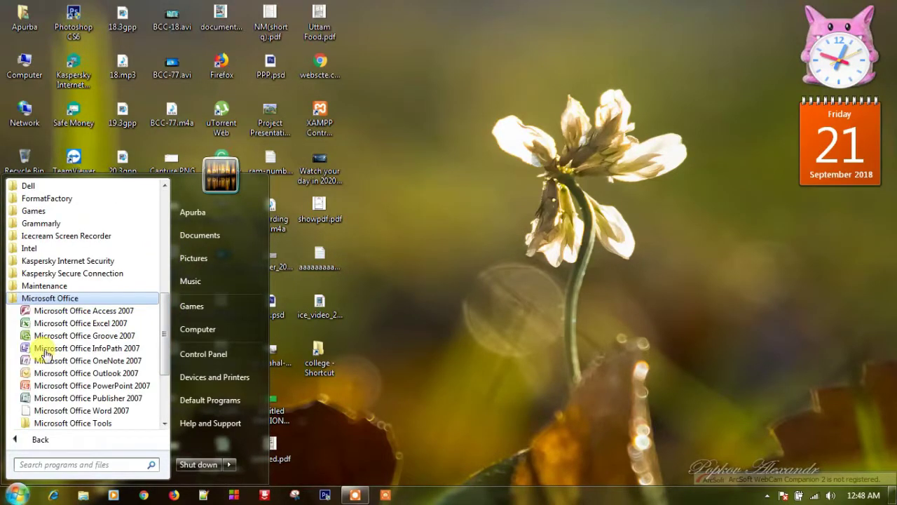
right_click(101, 418)
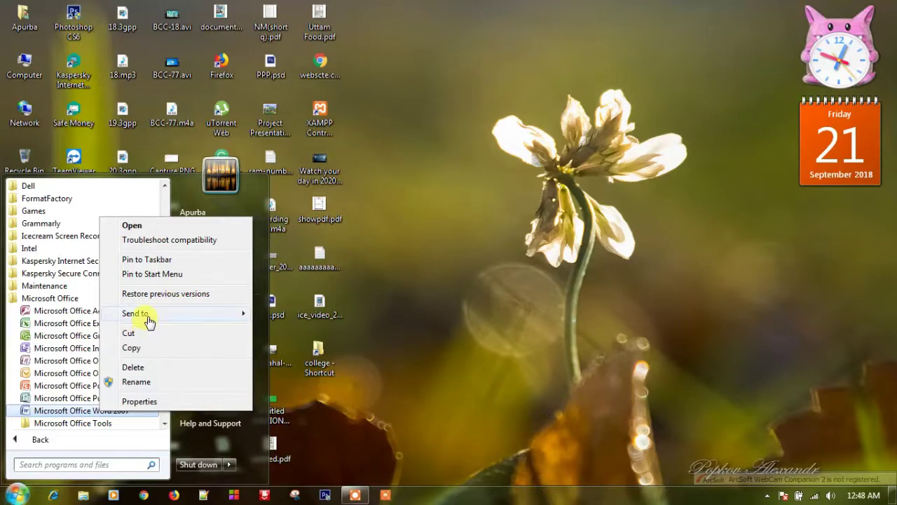
mouse_move(149, 319)
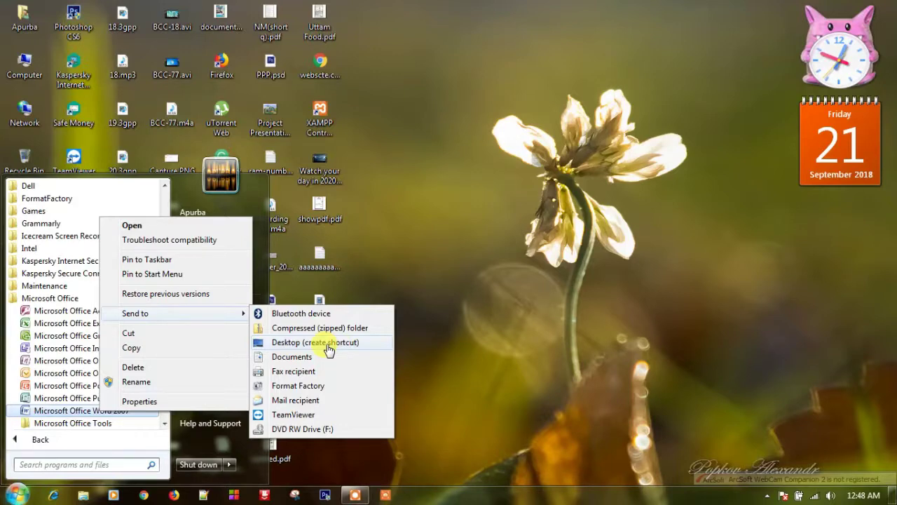
left_click(328, 344)
left_click(315, 441)
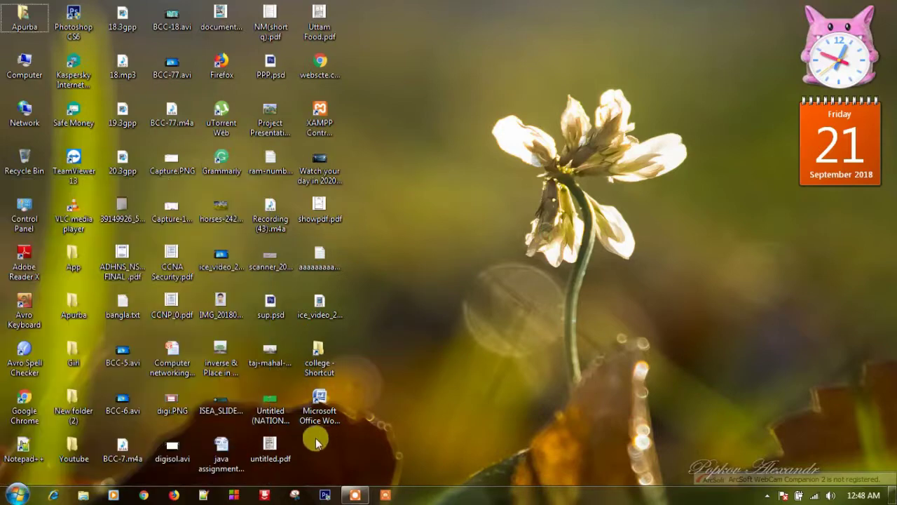
left_click(319, 408)
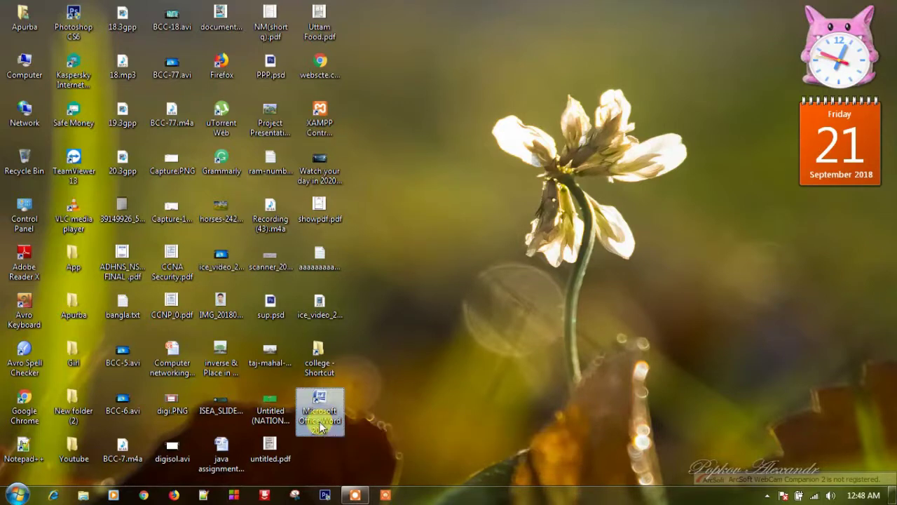
Open Local Disk (E:) in a maximized Computer window and look through its contents
double_click(28, 63)
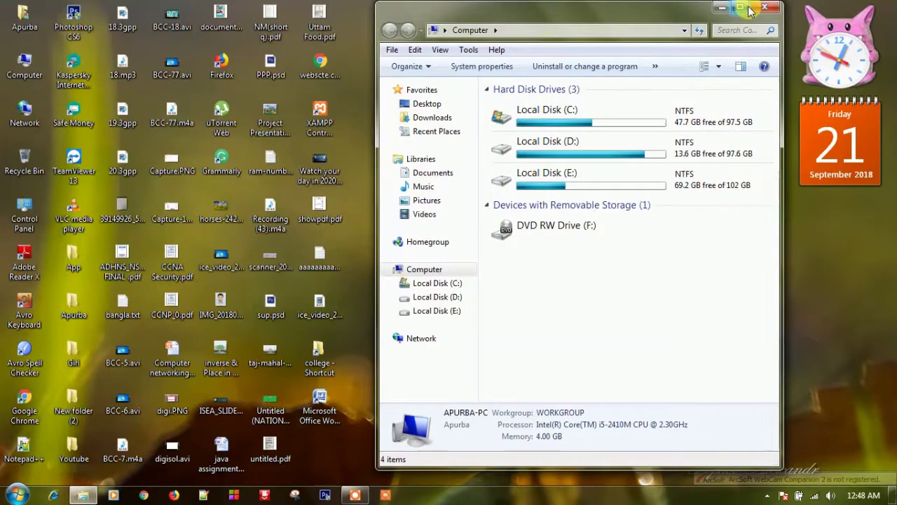
left_click(739, 7)
left_click(218, 174)
double_click(217, 173)
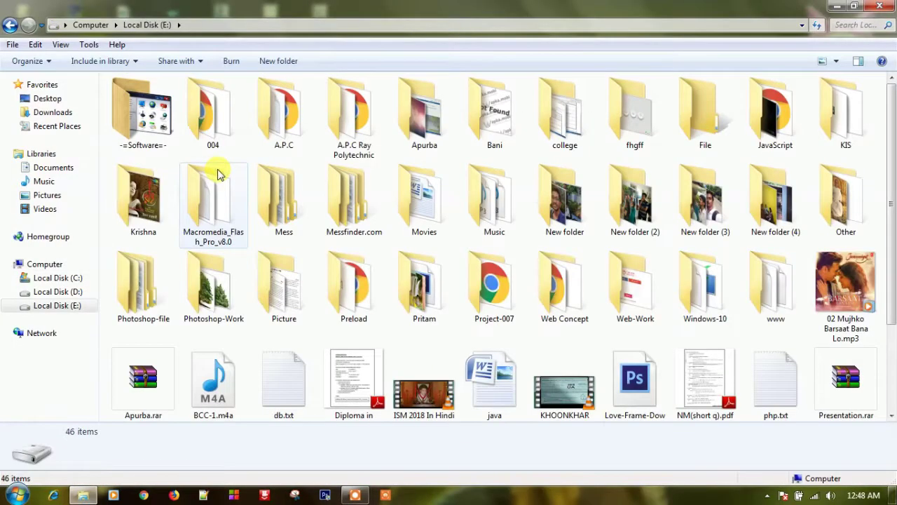
scroll(320, 190, "down", 2)
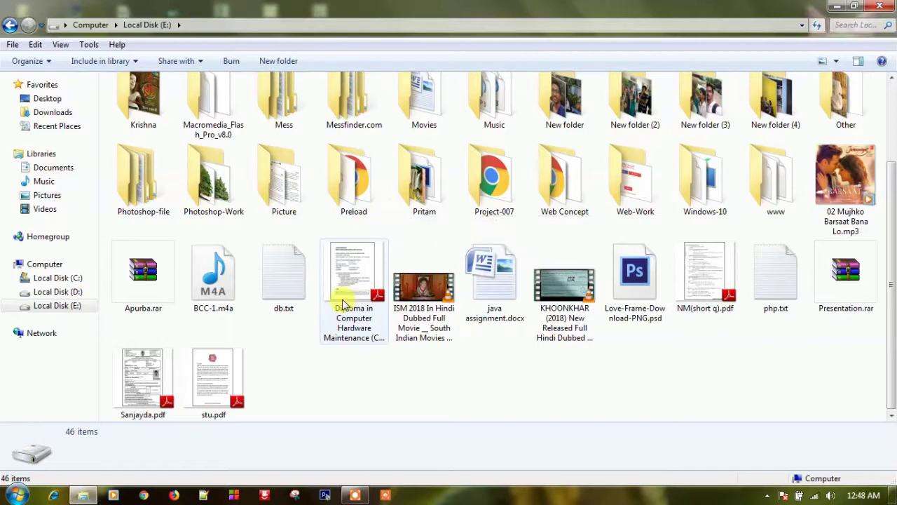
scroll(384, 193, "up", 2)
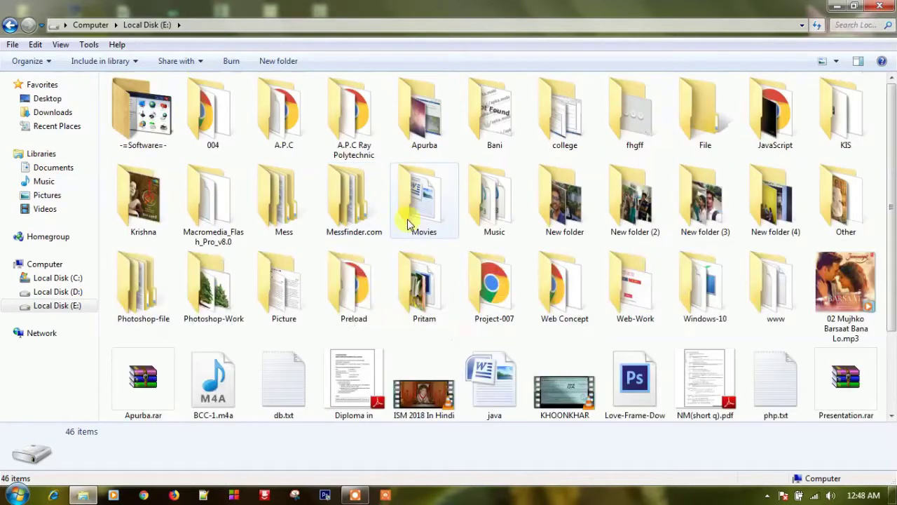
Create a shortcut to the Movies folder within Local Disk (E:), and move that shortcut to the Recycle Bin
left_click(419, 212)
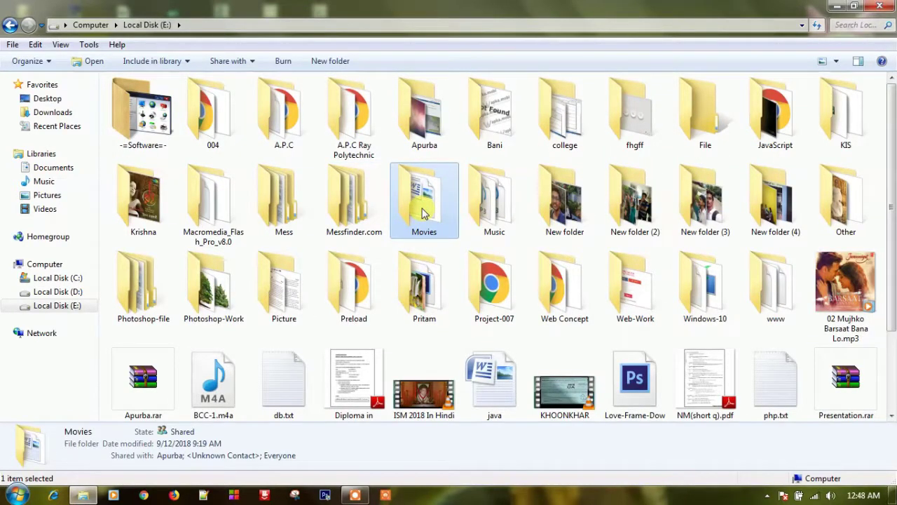
right_click(424, 213)
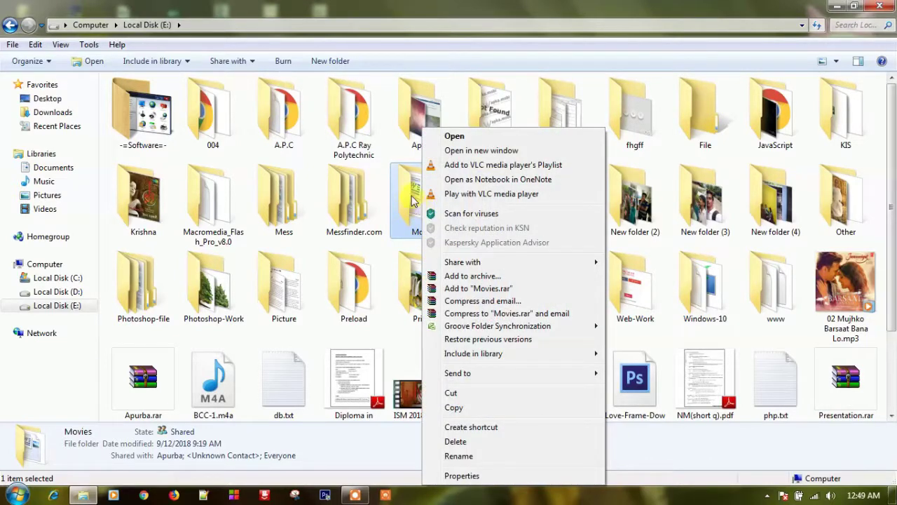
left_click(407, 188)
right_click(405, 191)
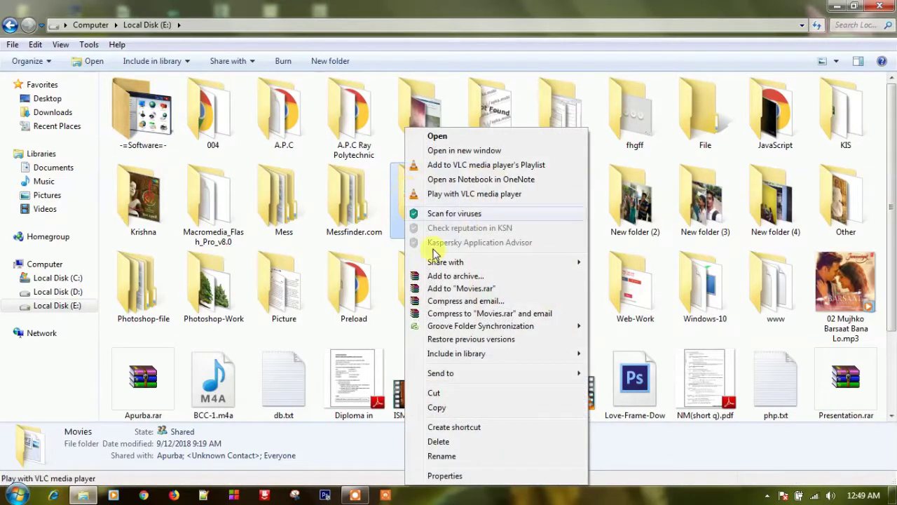
left_click(454, 428)
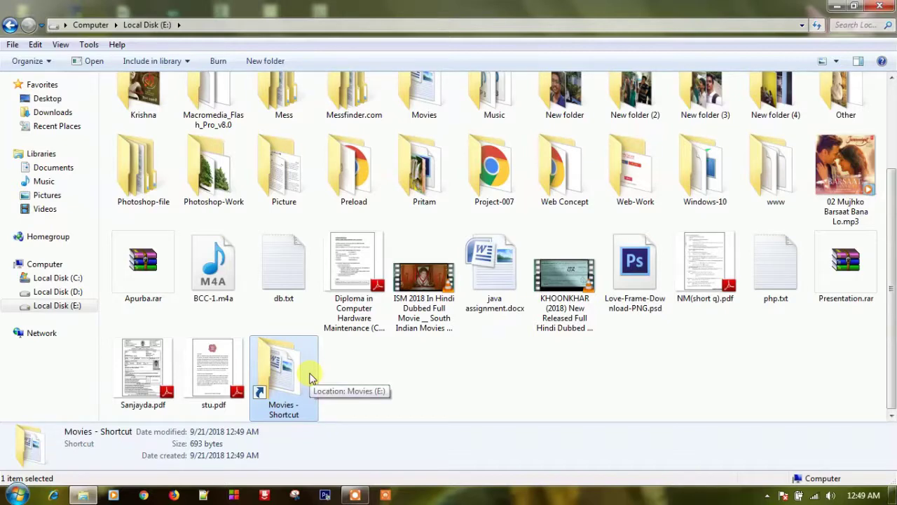
key("Delete")
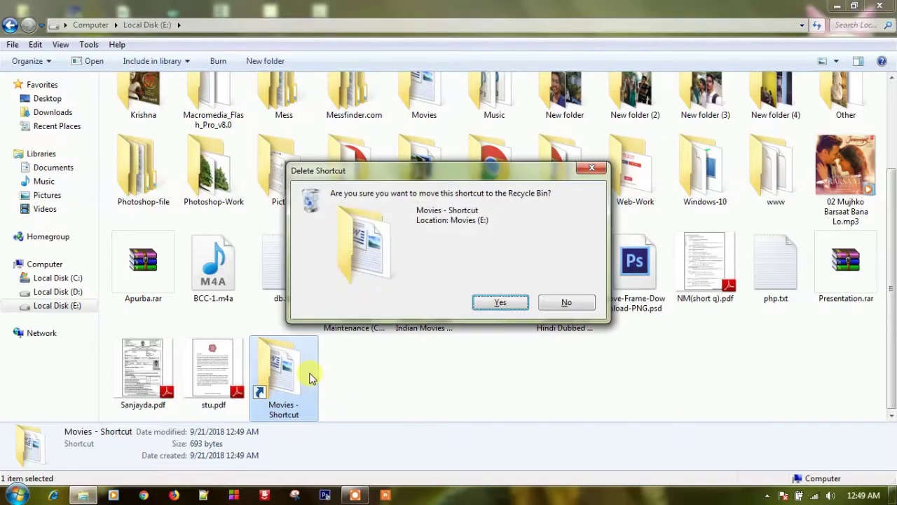
left_click(501, 300)
Send a shortcut of the Movies folder on Local Disk (E:) to the desktop
scroll(461, 245, "up", 3)
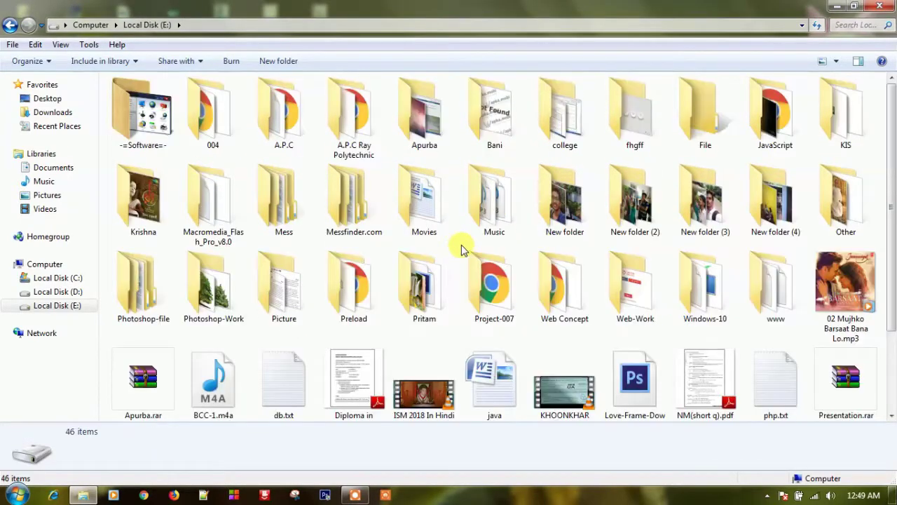
left_click(419, 215)
right_click(418, 215)
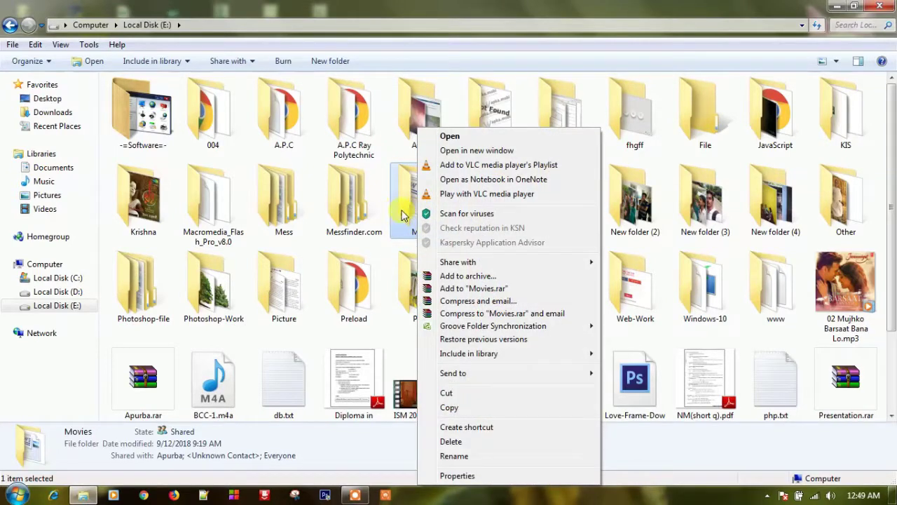
mouse_move(467, 375)
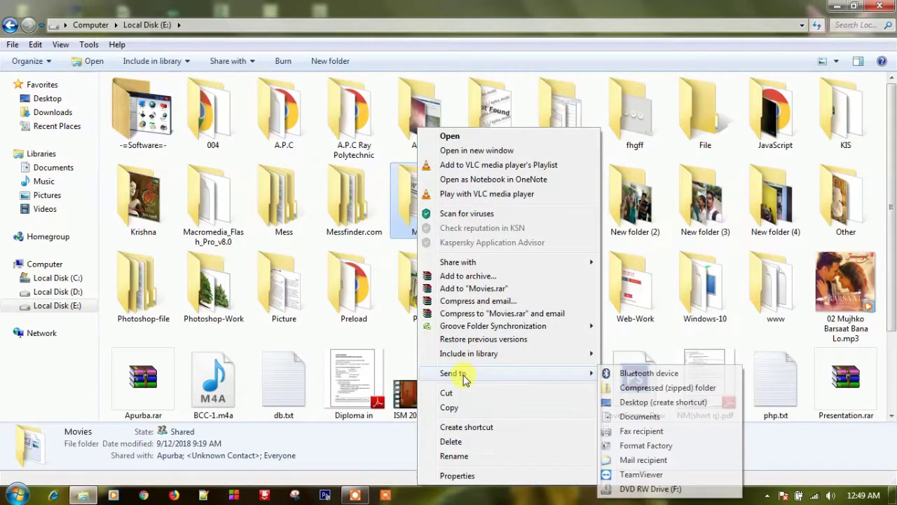
left_click(647, 405)
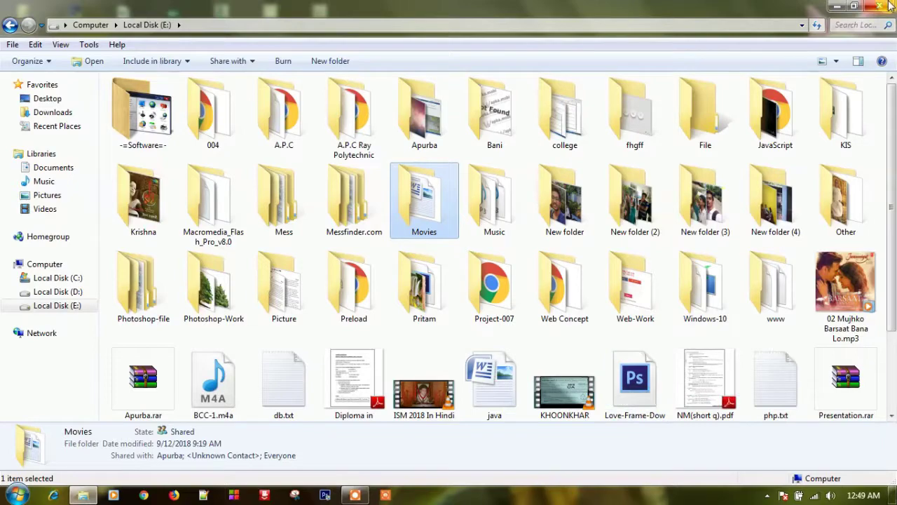
Check the Movies shortcut on the desktop, and close the Local Disk (E:) window
left_click(836, 7)
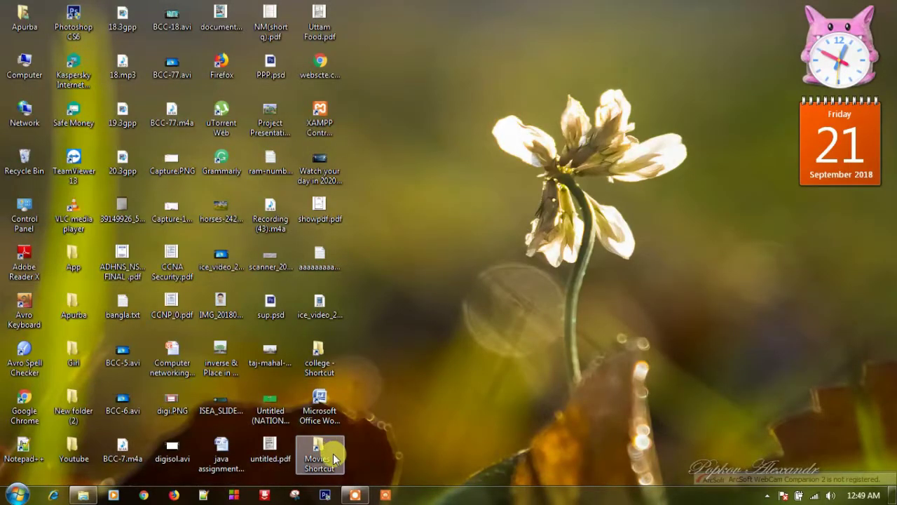
left_click(83, 495)
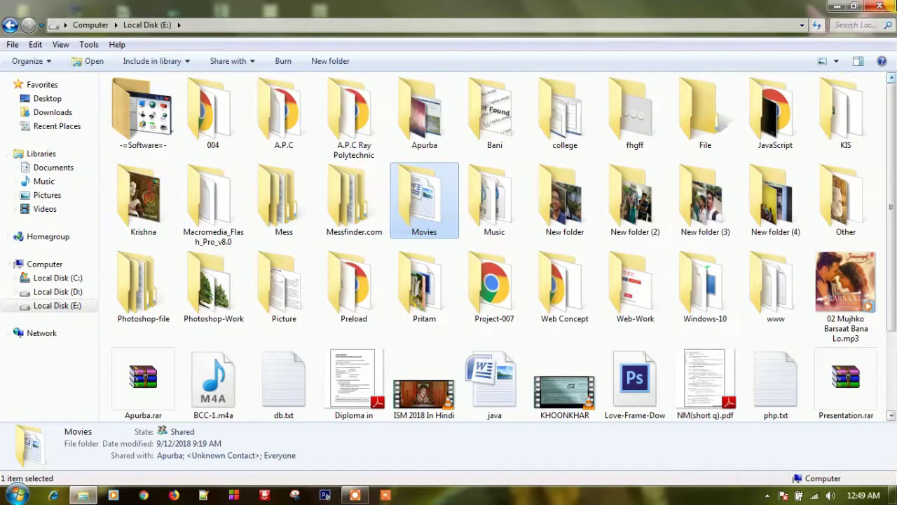
left_click(881, 6)
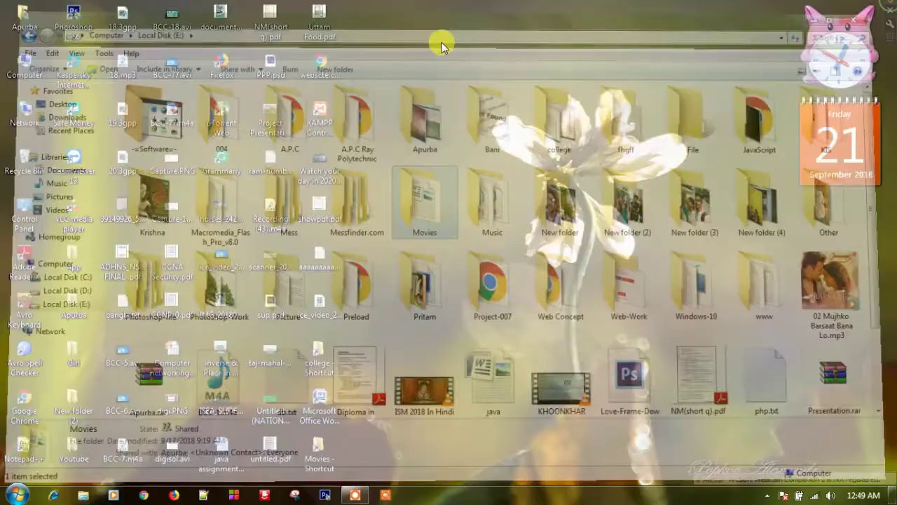